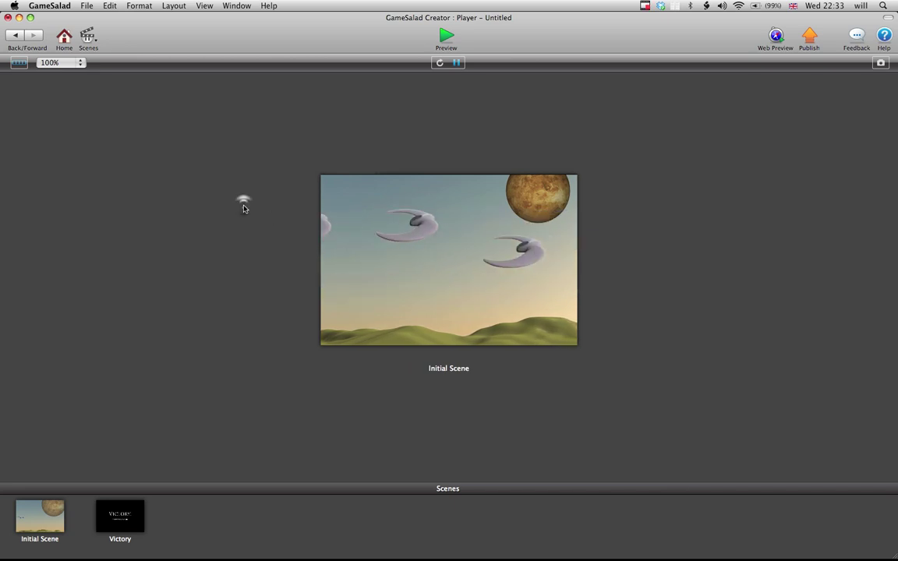
Leave the game preview, revisit the ship's actor editor, and resume the preview
left_click(20, 35)
left_click(304, 29)
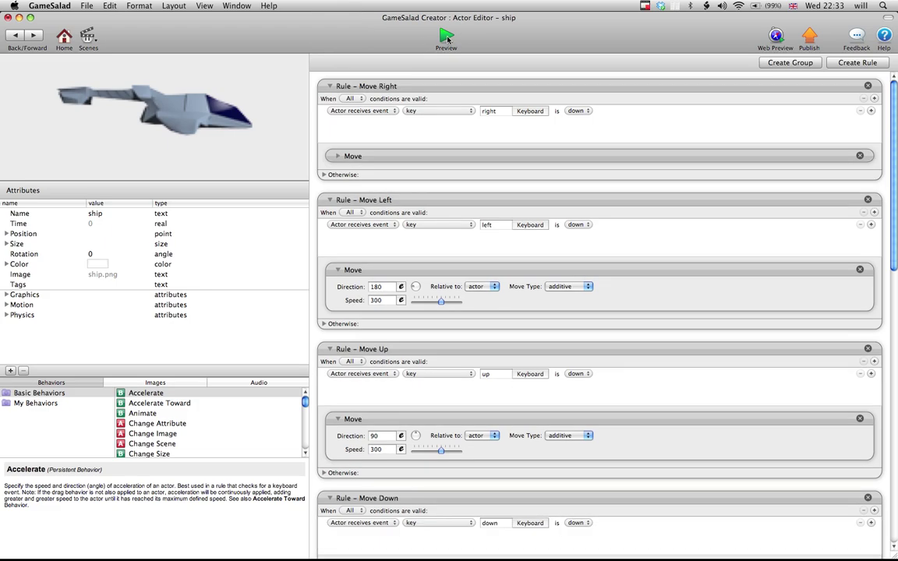
left_click(446, 36)
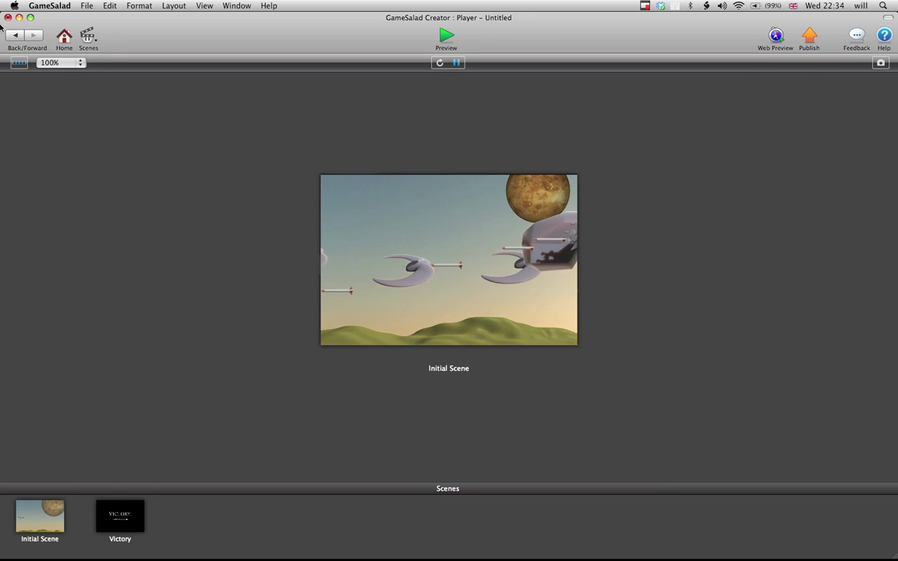
Exit the preview and open the boss actor from the Initial Scene's actor library
left_click(14, 36)
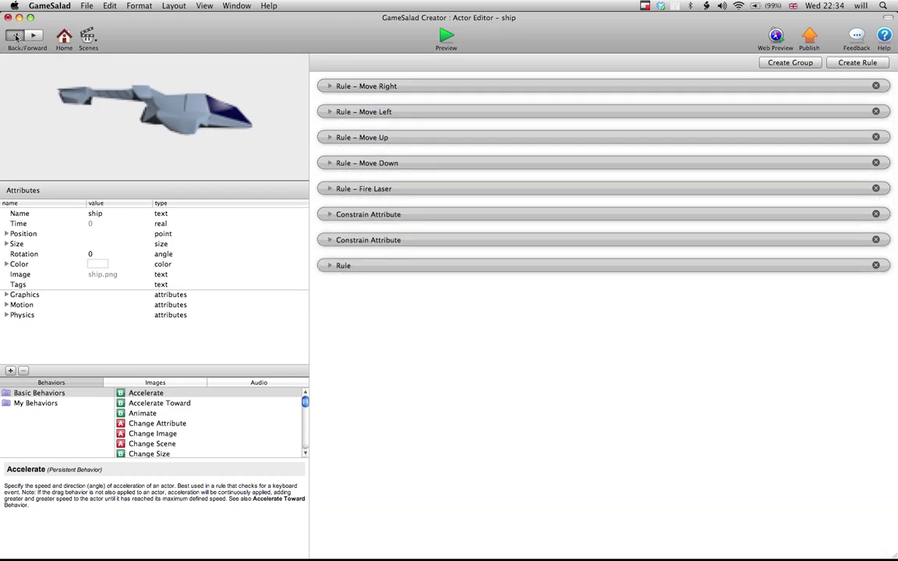
left_click(16, 37)
left_click(123, 215)
double_click(124, 214)
Review the boss's Timer behavior and two rules, then return to Initial Scene and select the ship
left_click(330, 147)
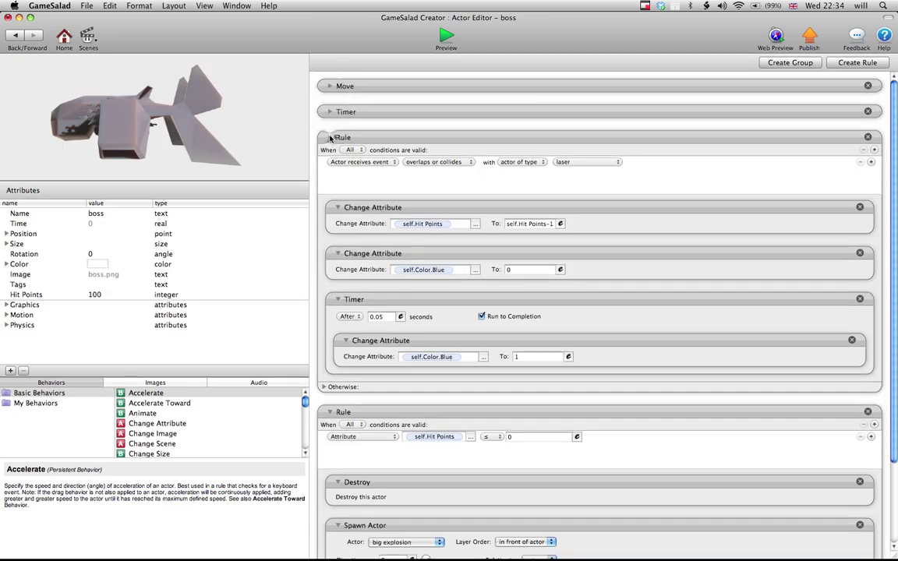
left_click(330, 138)
left_click(330, 163)
left_click(330, 163)
left_click(395, 166)
left_click(329, 163)
left_click(16, 36)
left_click(278, 102)
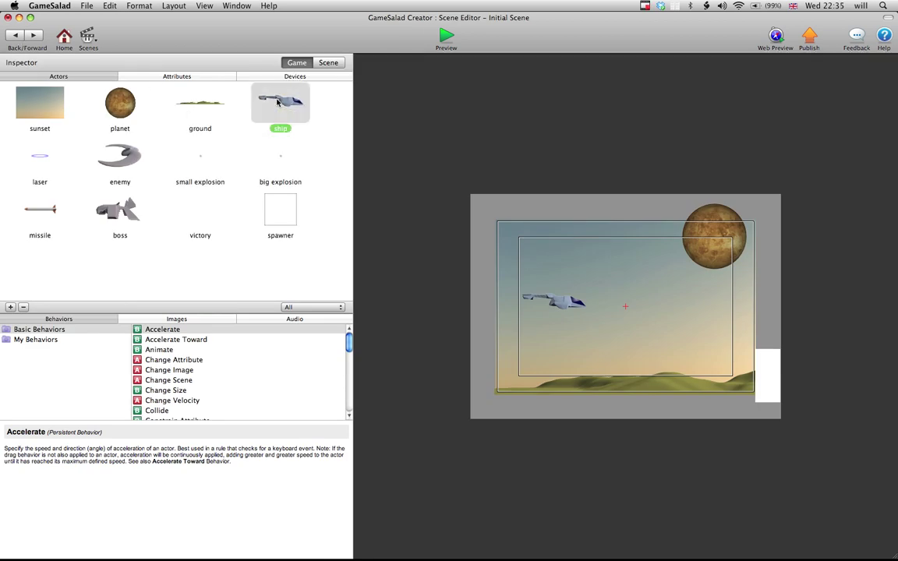
Open the ship actor and copy its enemy collision rule
double_click(277, 102)
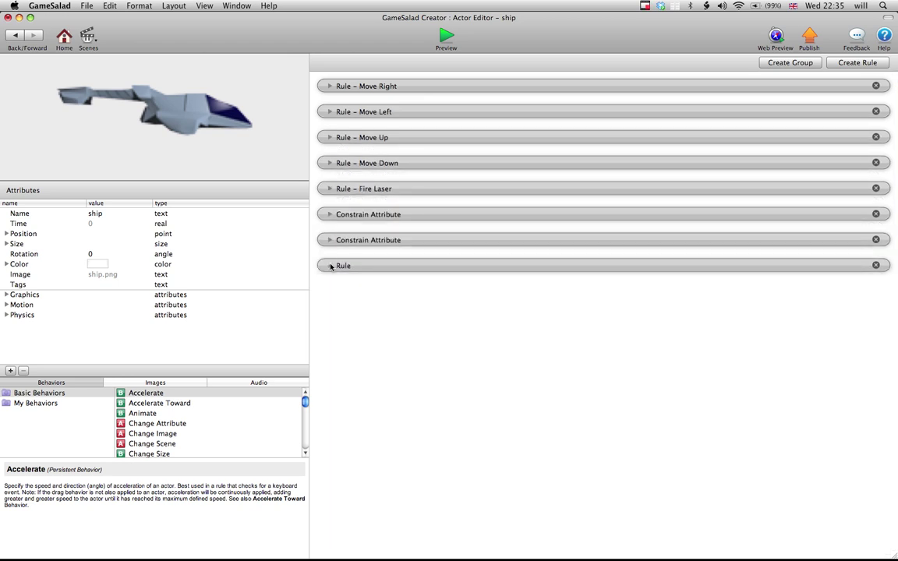
left_click(330, 266)
left_click(369, 269)
left_click(105, 5)
left_click(113, 51)
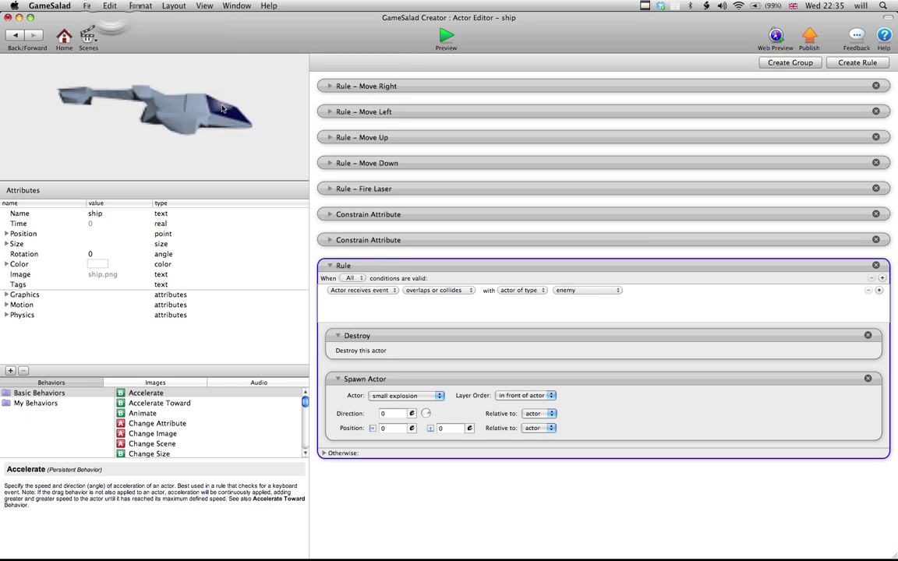
Paste a copy of the rule and make it react to collisions with missile
left_click(330, 266)
key("super+v")
left_click(567, 317)
left_click(576, 345)
left_click(330, 293)
Paste another copy set to collide with boss, then run the game preview
key("super+v")
left_click(557, 342)
left_click(569, 377)
left_click(328, 317)
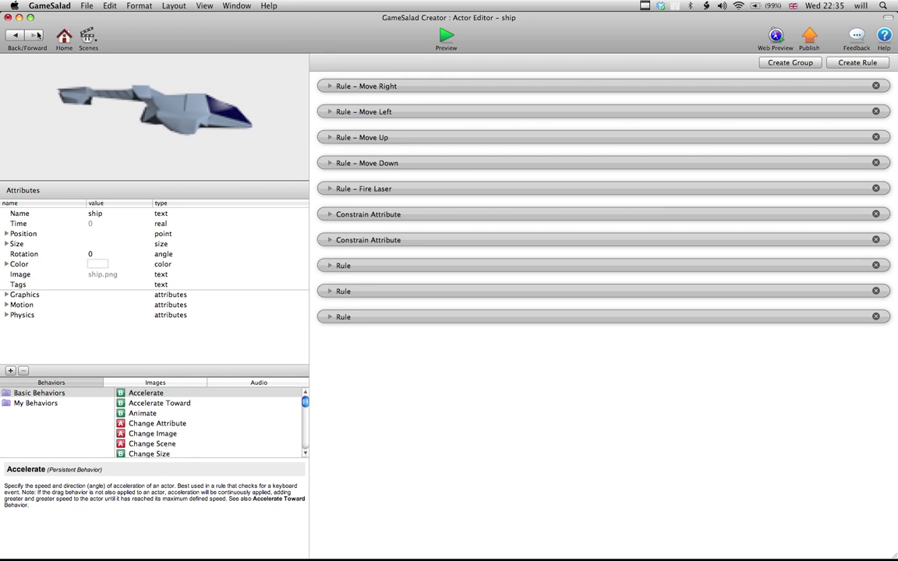
left_click(443, 36)
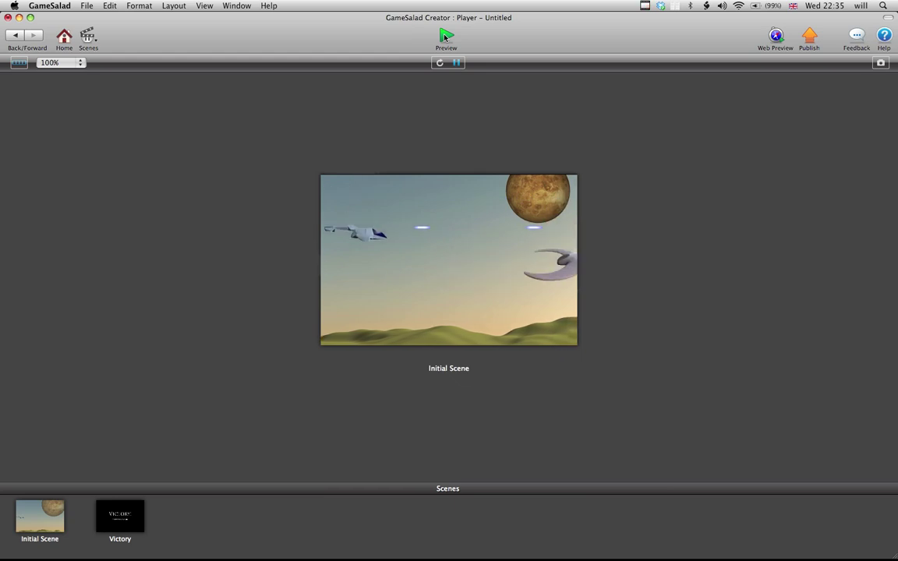